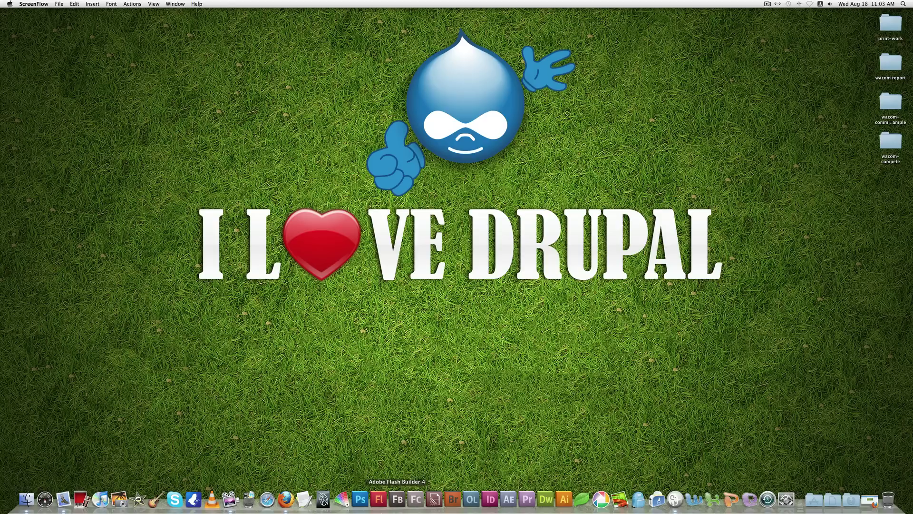
# - Bring up the YouTube comments and highlight the reply's Nivo slider thumbnail setup instructions
pyautogui.click(286, 498)
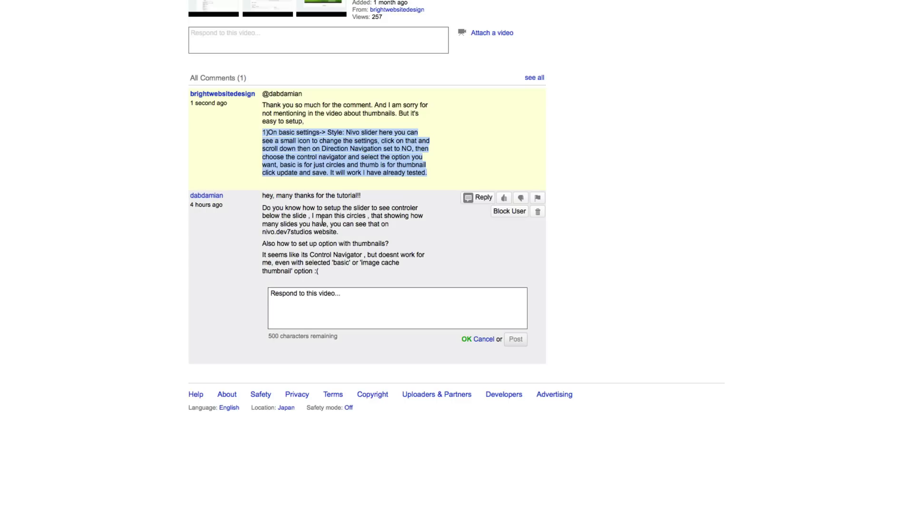
pyautogui.click(324, 223)
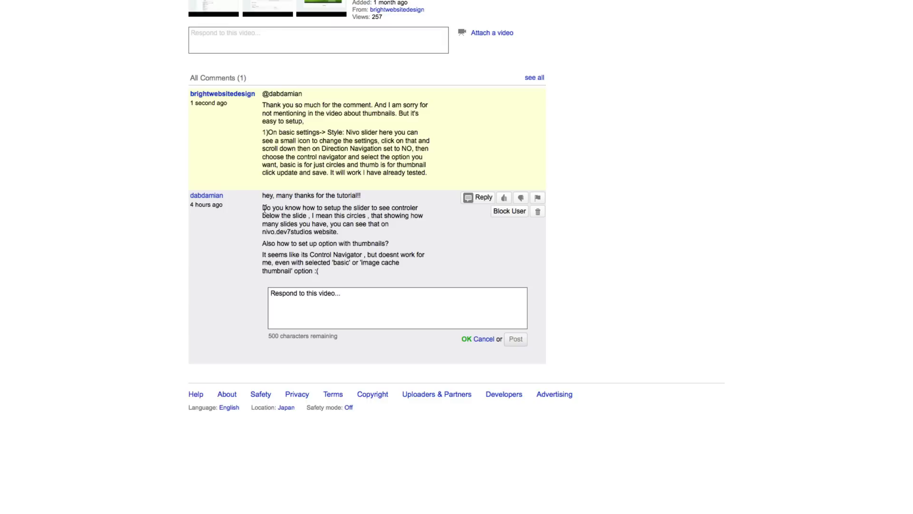
pyautogui.moveTo(268, 132)
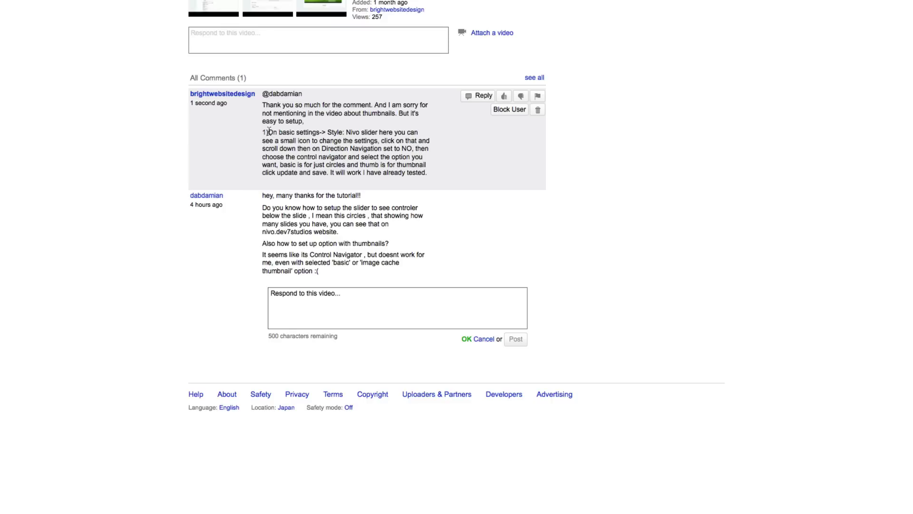
pyautogui.moveTo(268, 131); pyautogui.dragTo(427, 175)
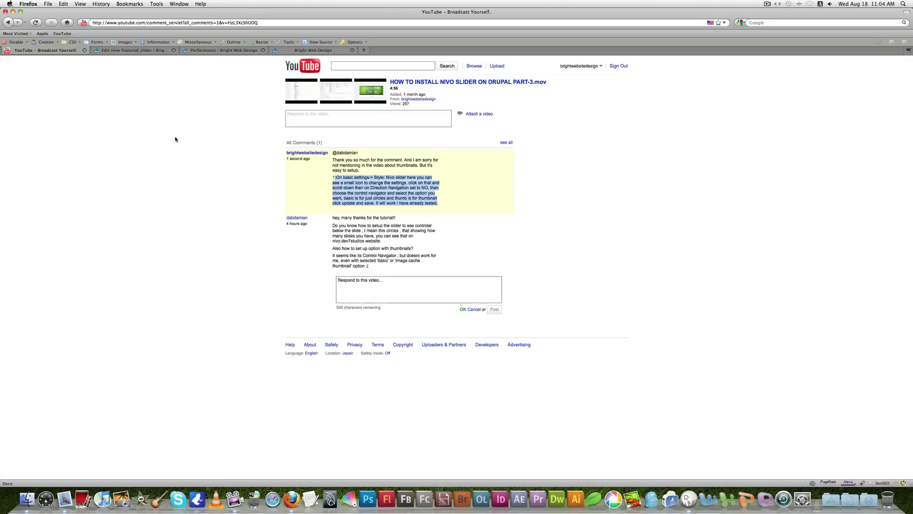
pyautogui.click(176, 139)
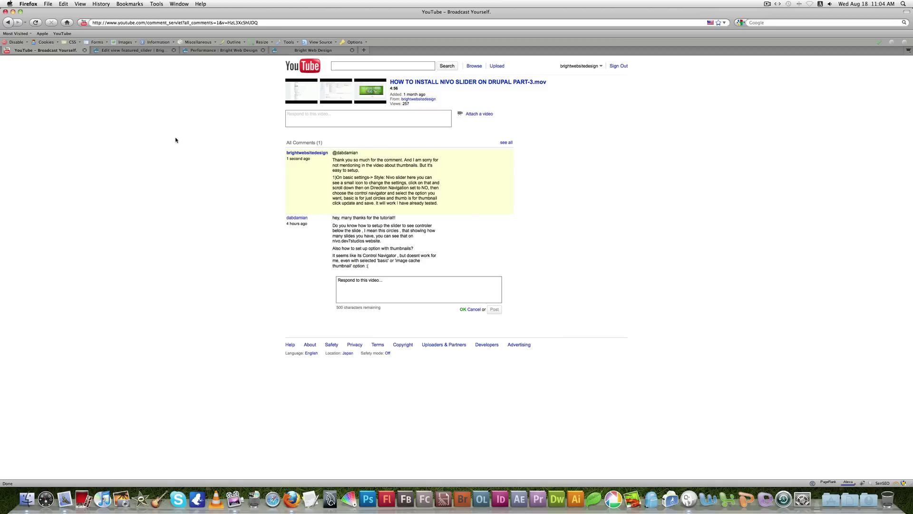
# - Step the Bright Web Design front-page slider back and forward through its slides
pyautogui.click(285, 51)
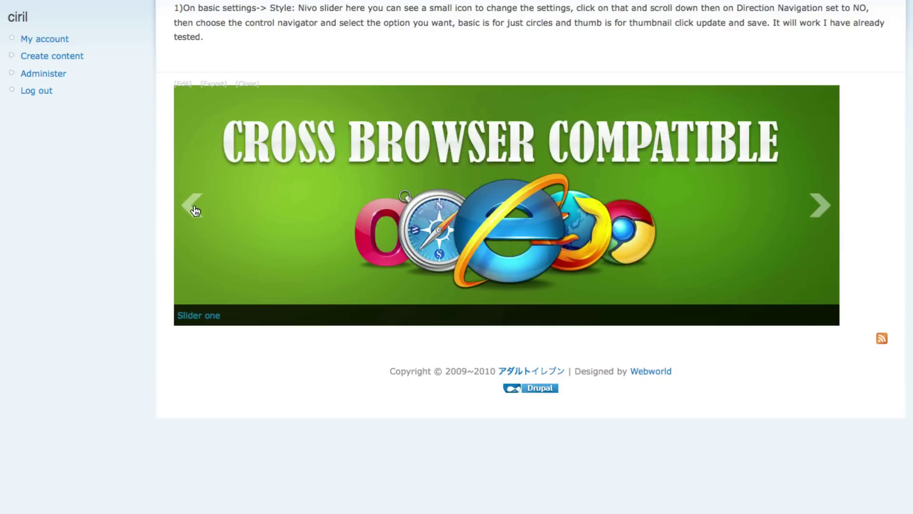
pyautogui.click(194, 210)
pyautogui.click(822, 207)
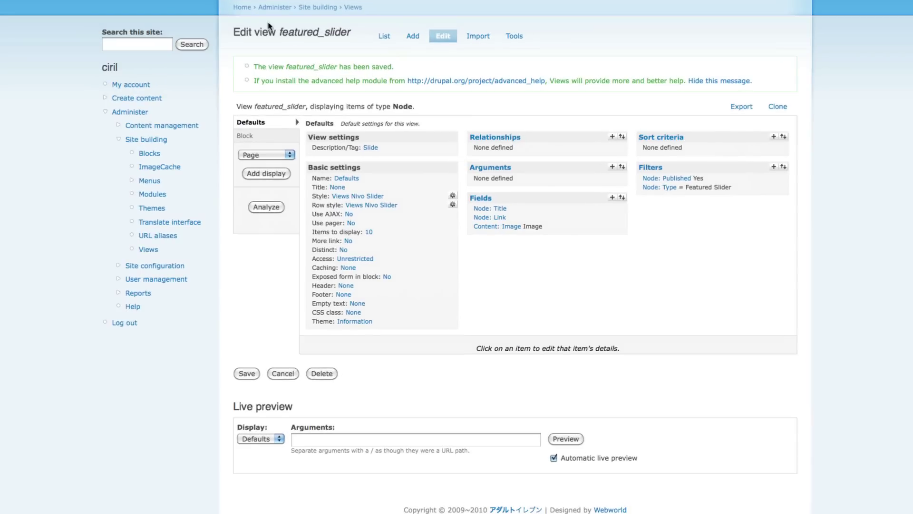
pyautogui.click(383, 38)
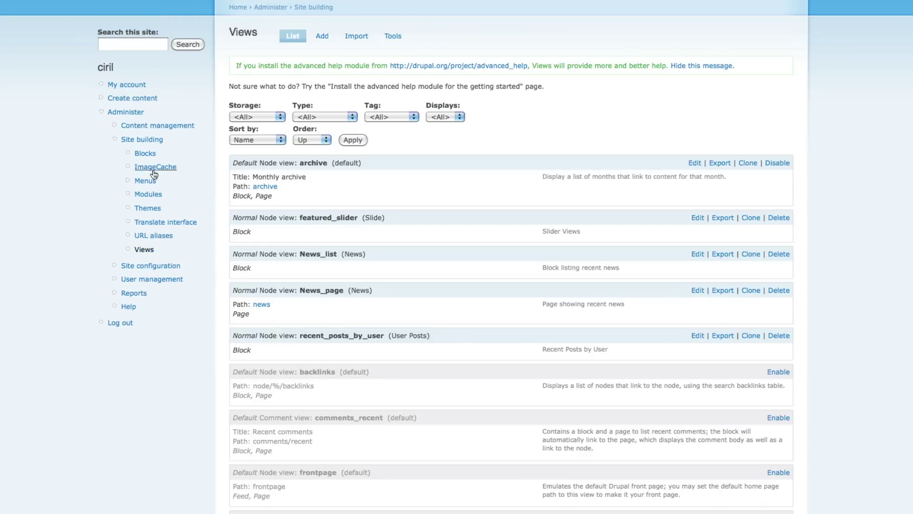
pyautogui.click(126, 112)
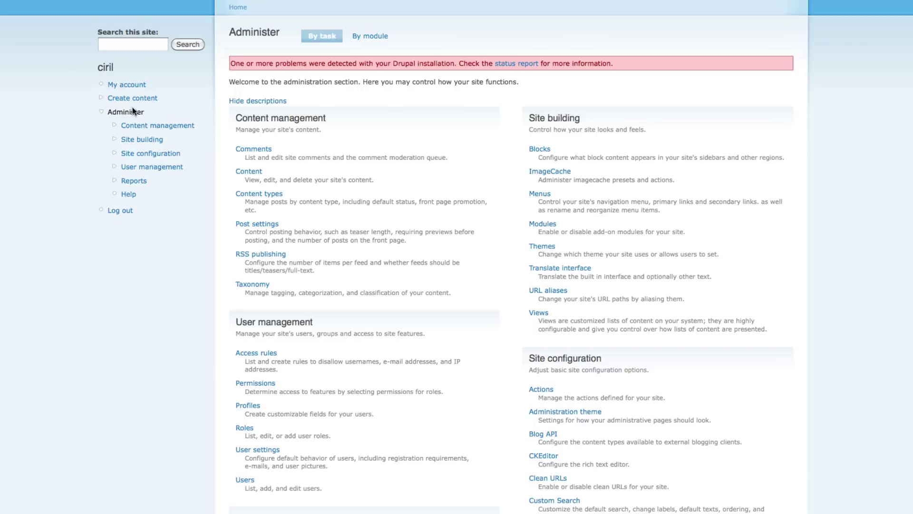
pyautogui.click(539, 313)
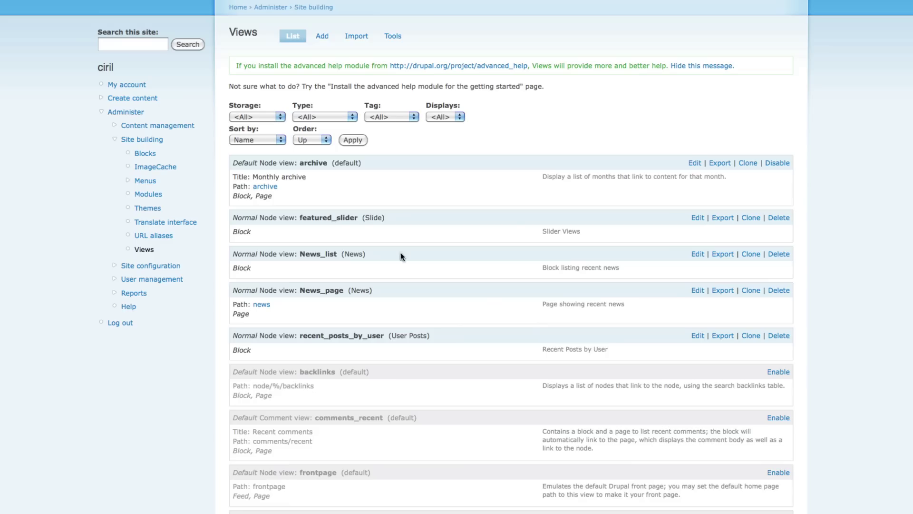
pyautogui.scroll(-3, 382, 185)
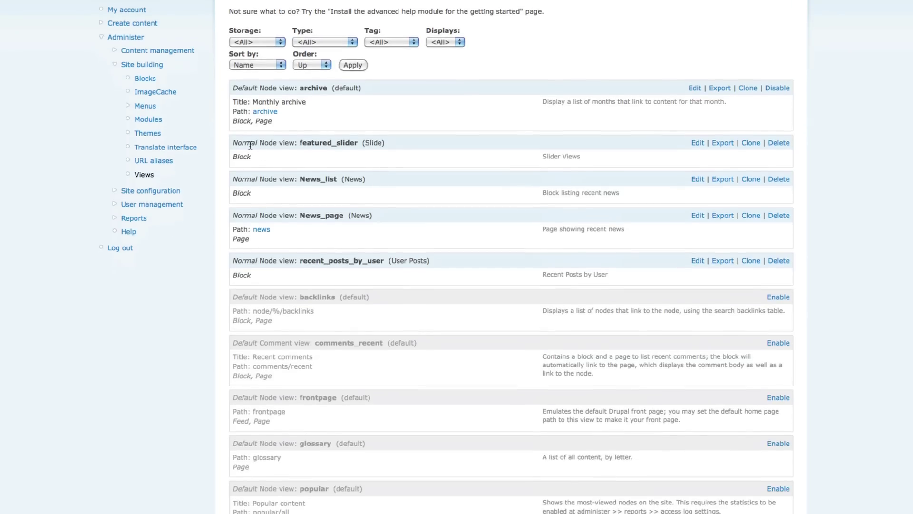
pyautogui.moveTo(234, 143); pyautogui.dragTo(376, 145)
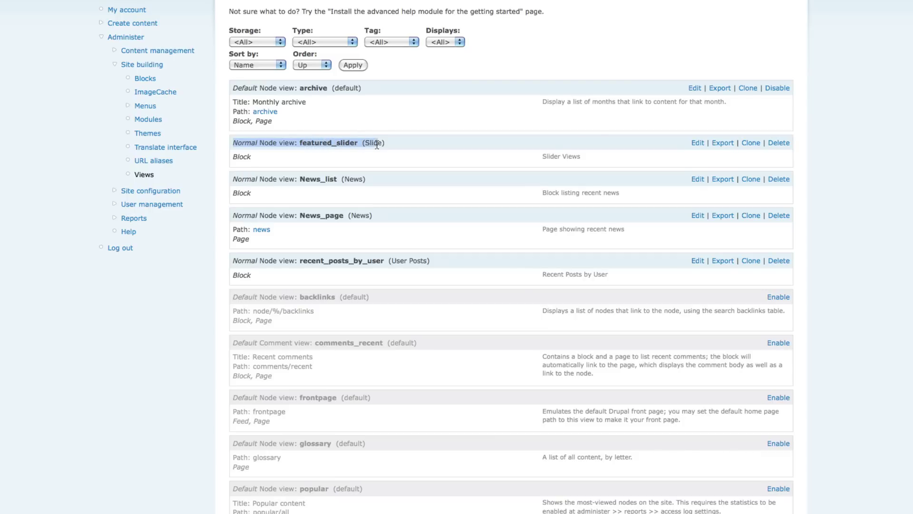
pyautogui.click(699, 143)
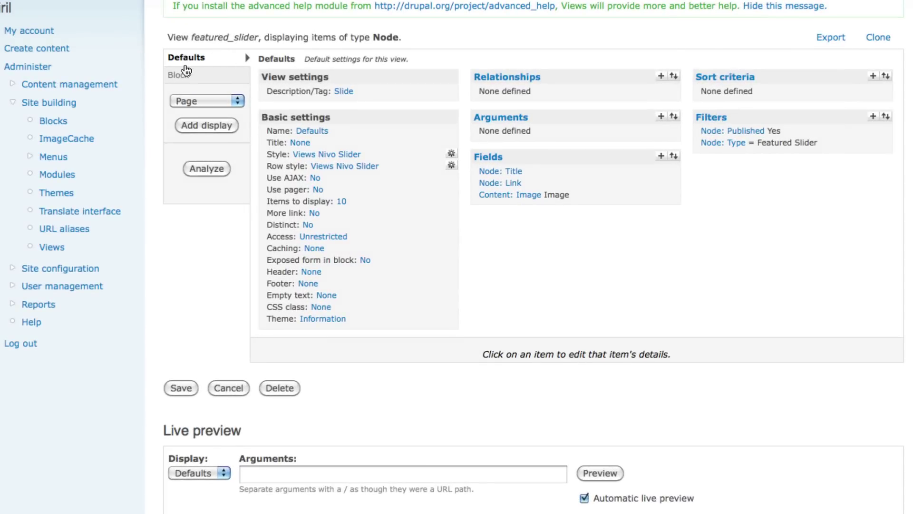
# - Inspect the Block display's Views Nivo Slider style setting after checking the front-page slider
pyautogui.click(180, 75)
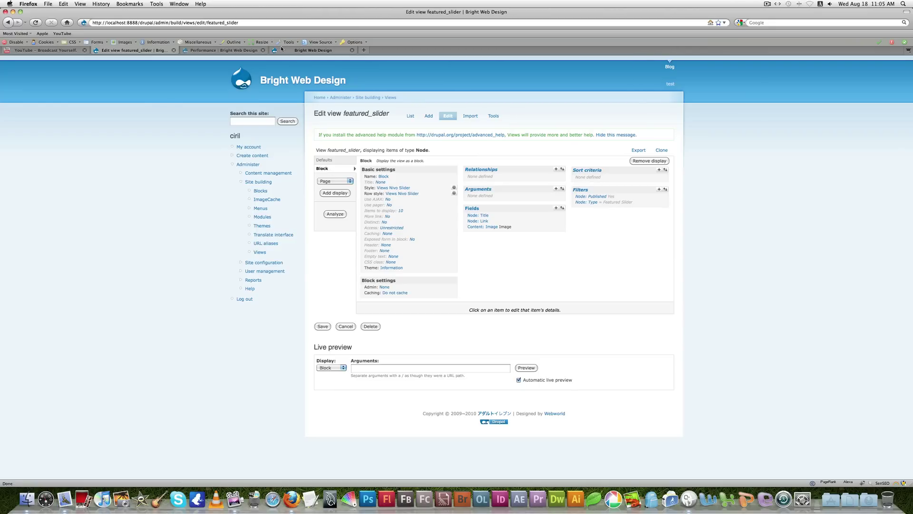
pyautogui.click(299, 50)
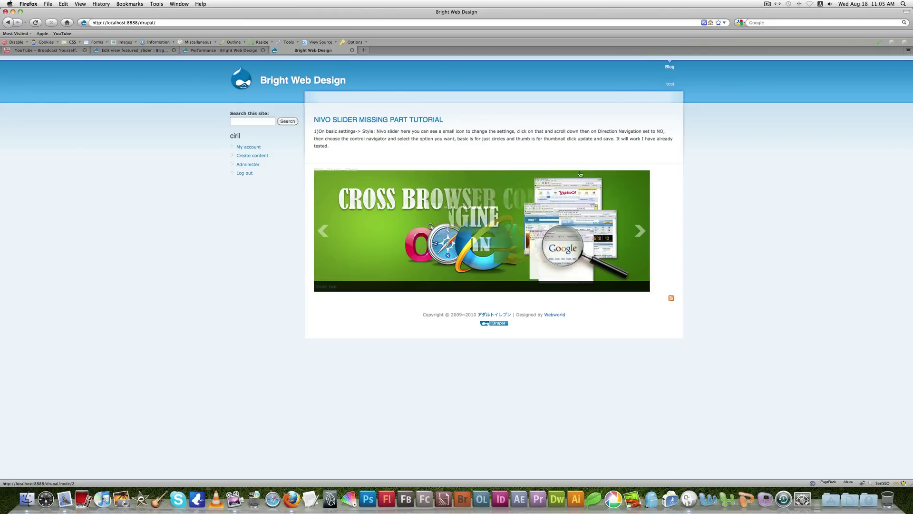
pyautogui.click(125, 50)
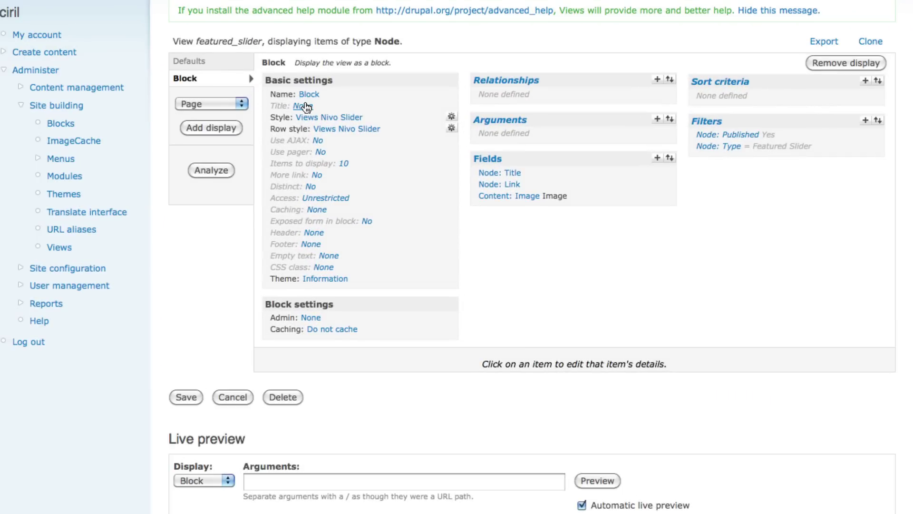
pyautogui.moveTo(271, 118); pyautogui.dragTo(364, 120)
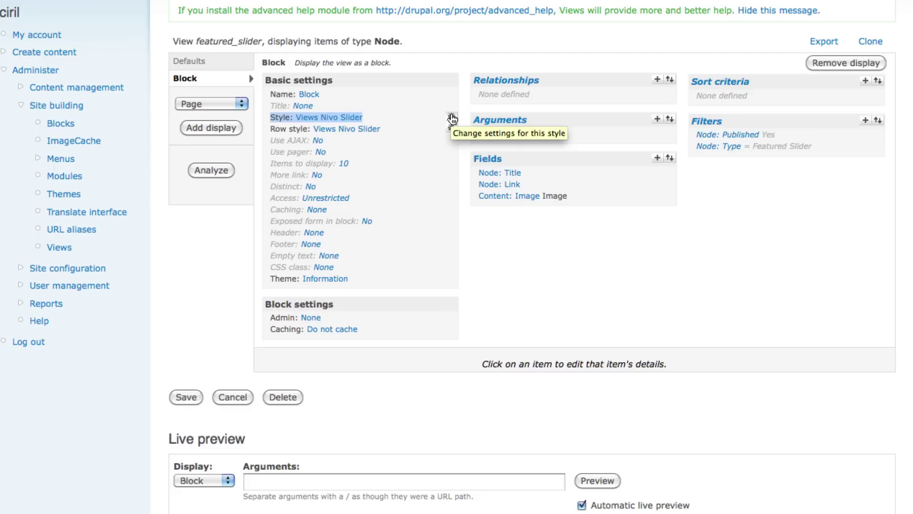
pyautogui.click(452, 117)
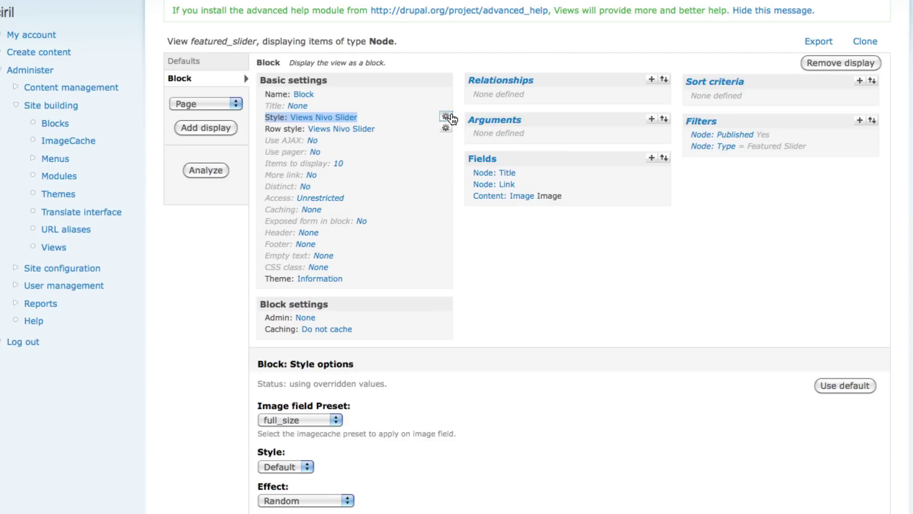
pyautogui.scroll(-5, 457, 125)
pyautogui.scroll(-5, 458, 125)
pyautogui.scroll(-2, 458, 125)
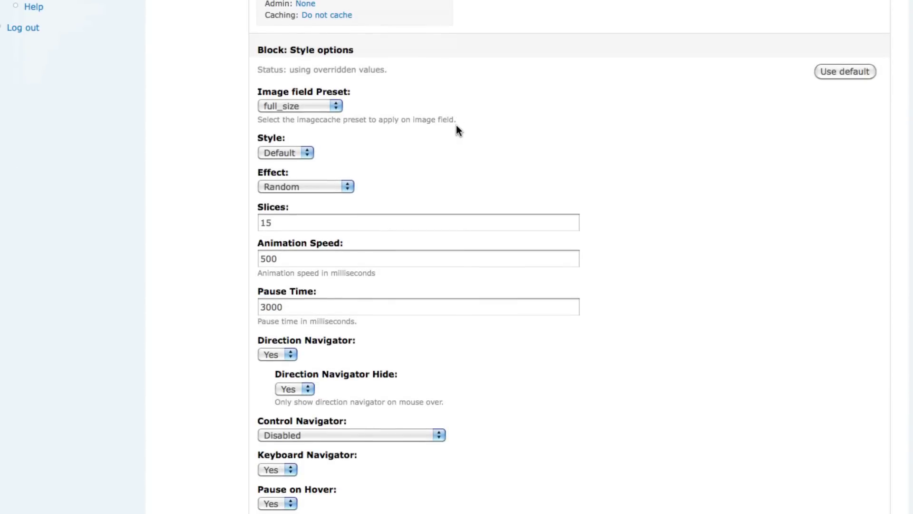
pyautogui.moveTo(290, 50); pyautogui.dragTo(354, 50)
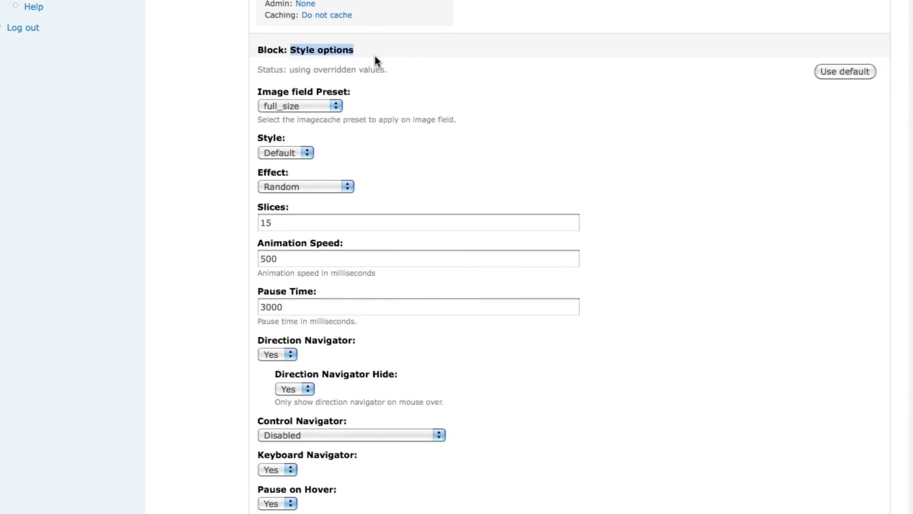
pyautogui.scroll(-2, 431, 87)
pyautogui.scroll(-1, 431, 88)
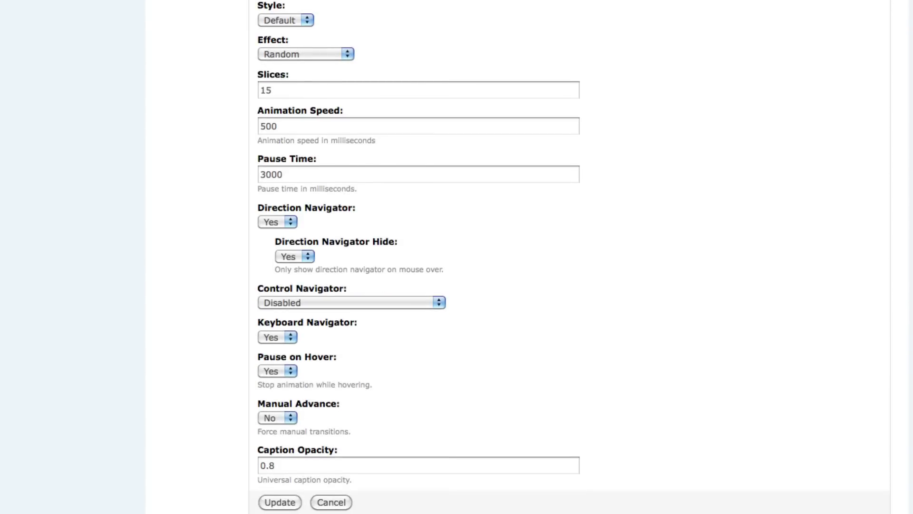
pyautogui.scroll(-2, 335, 77)
pyautogui.scroll(-1, 348, 105)
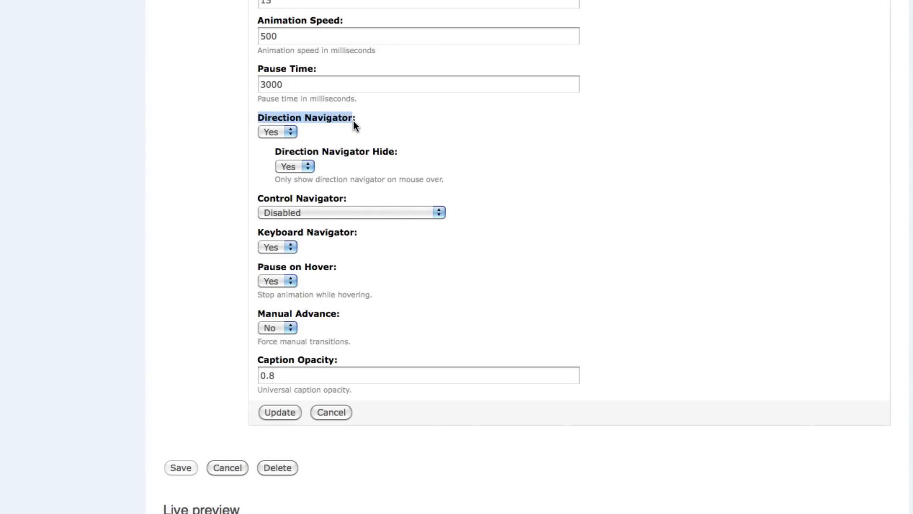
pyautogui.click(289, 134)
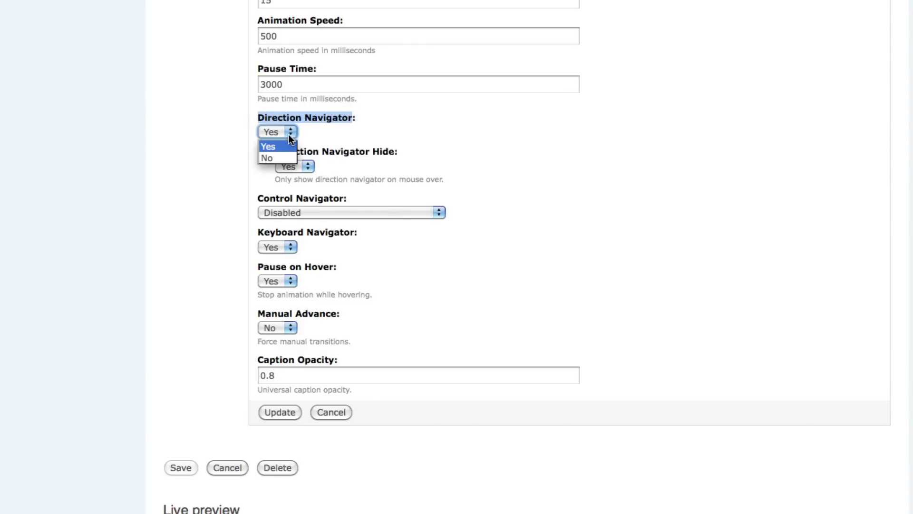
pyautogui.click(289, 134)
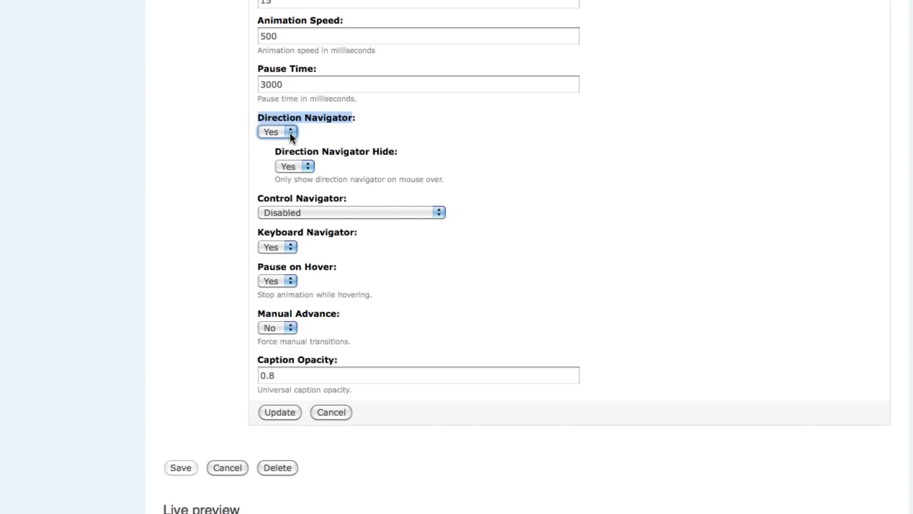
pyautogui.click(310, 167)
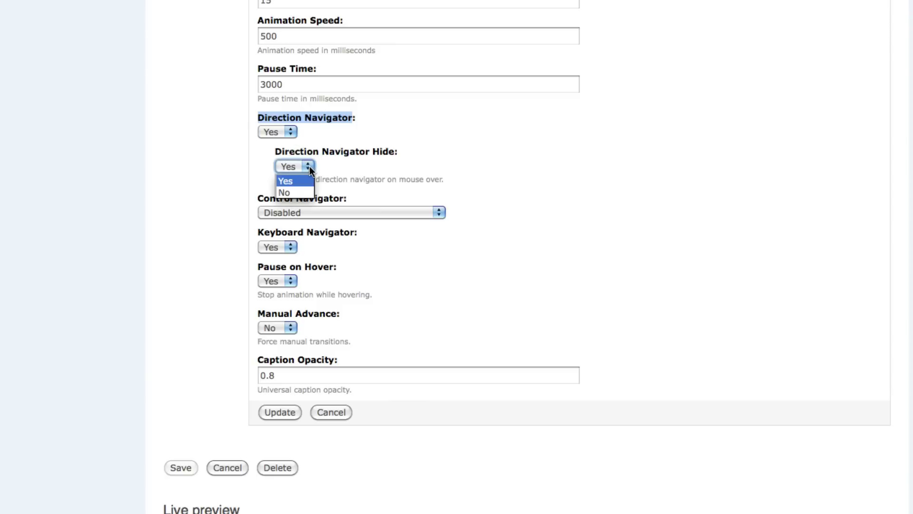
pyautogui.click(343, 169)
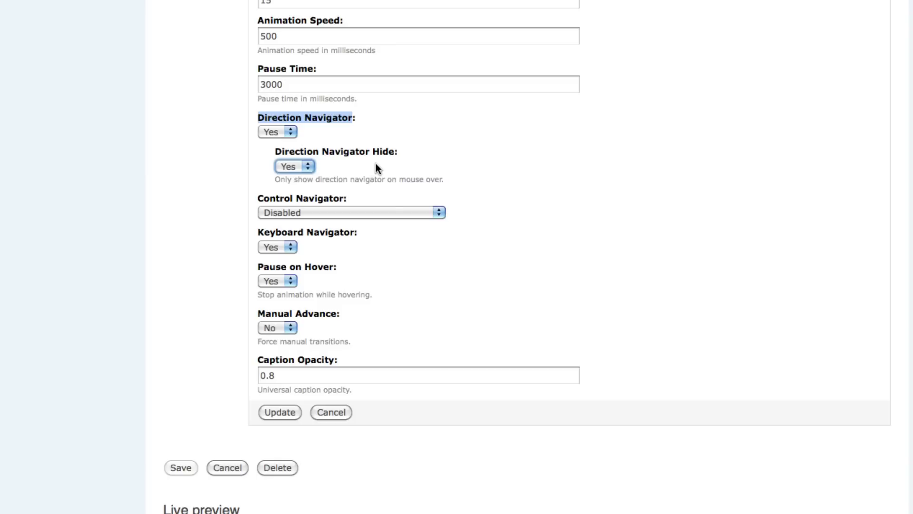
pyautogui.click(434, 209)
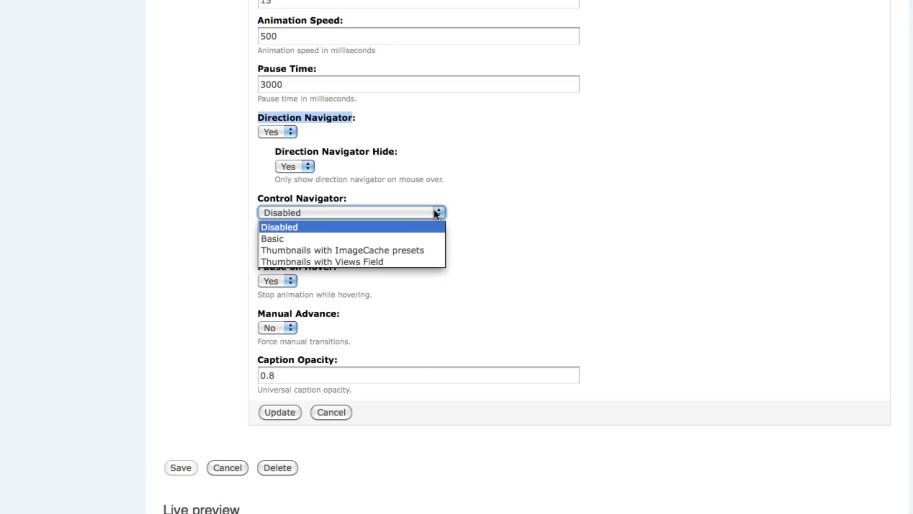
# - Change the Block's Control Navigator from Disabled to Basic and apply the update
pyautogui.click(434, 209)
pyautogui.click(434, 209)
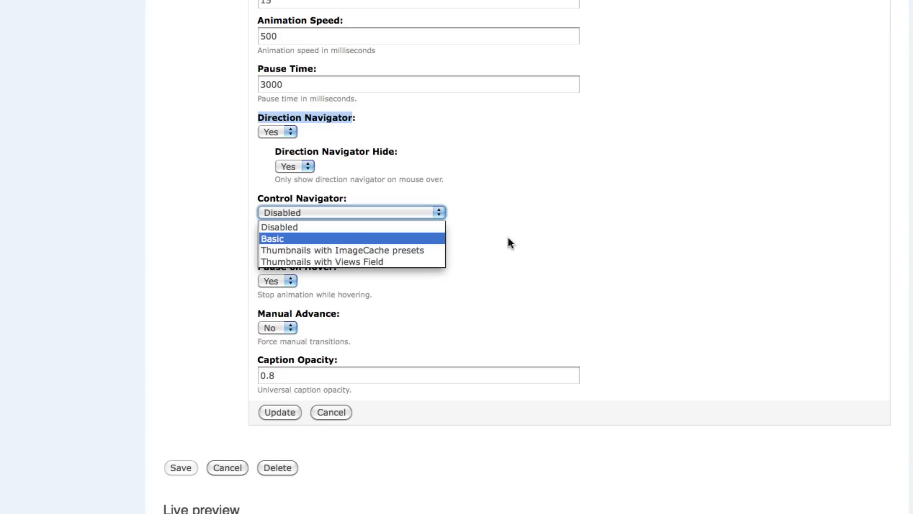
pyautogui.click(554, 251)
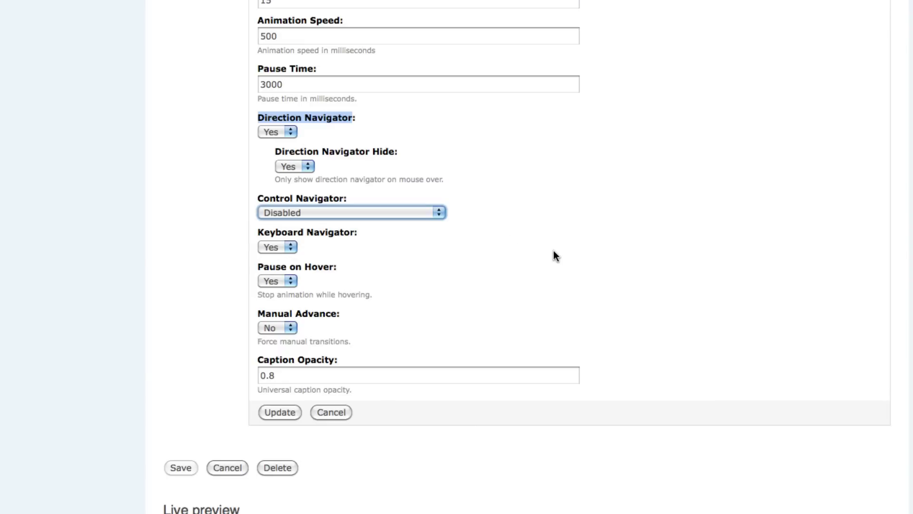
pyautogui.click(401, 249)
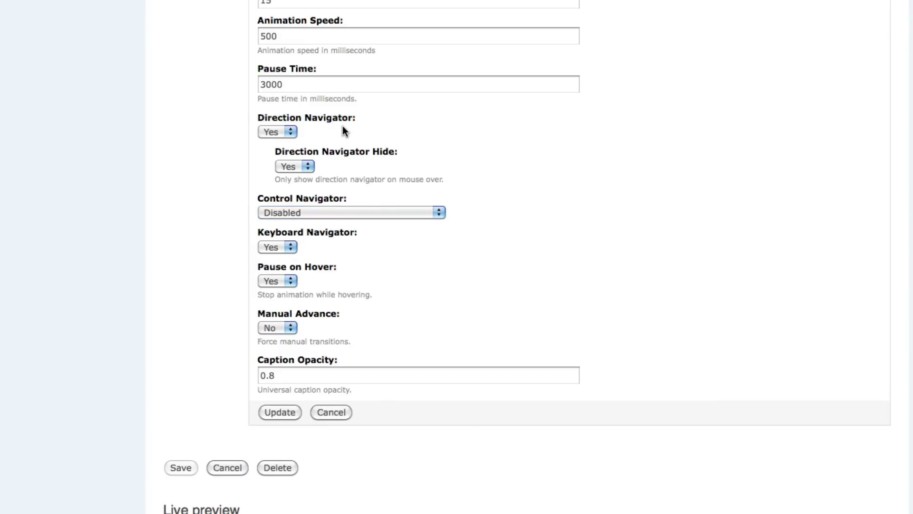
pyautogui.click(436, 212)
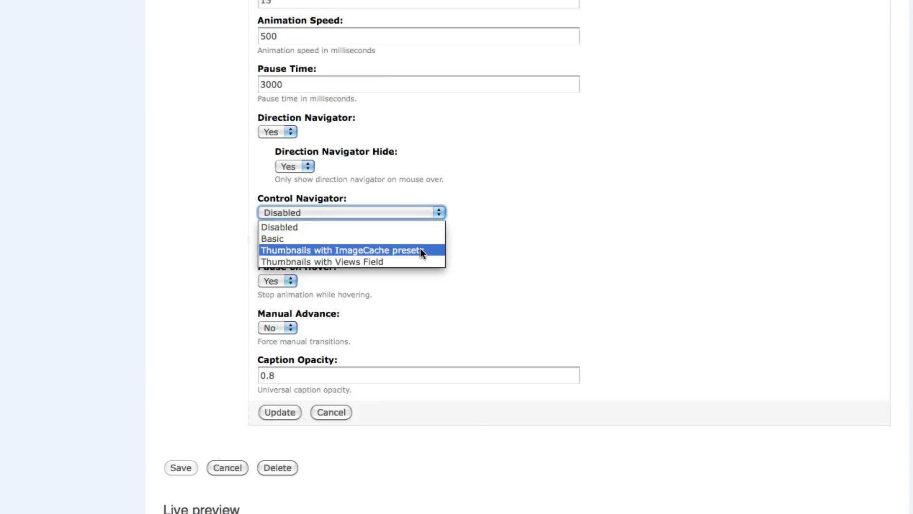
pyautogui.click(388, 239)
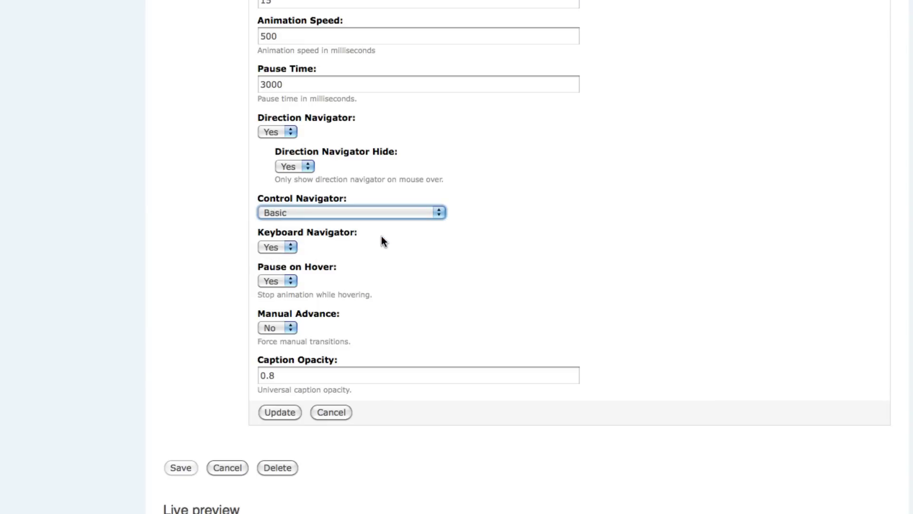
pyautogui.click(288, 412)
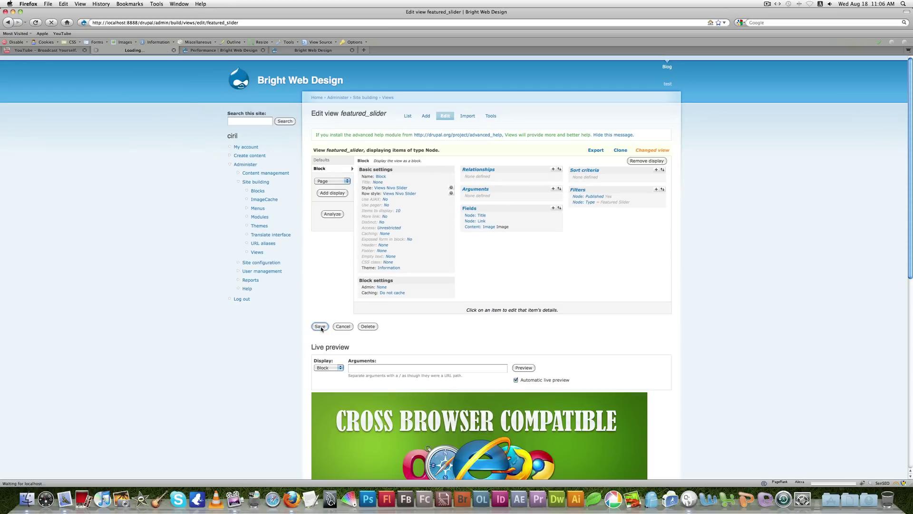
# - Save the featured_slider view
pyautogui.click(320, 326)
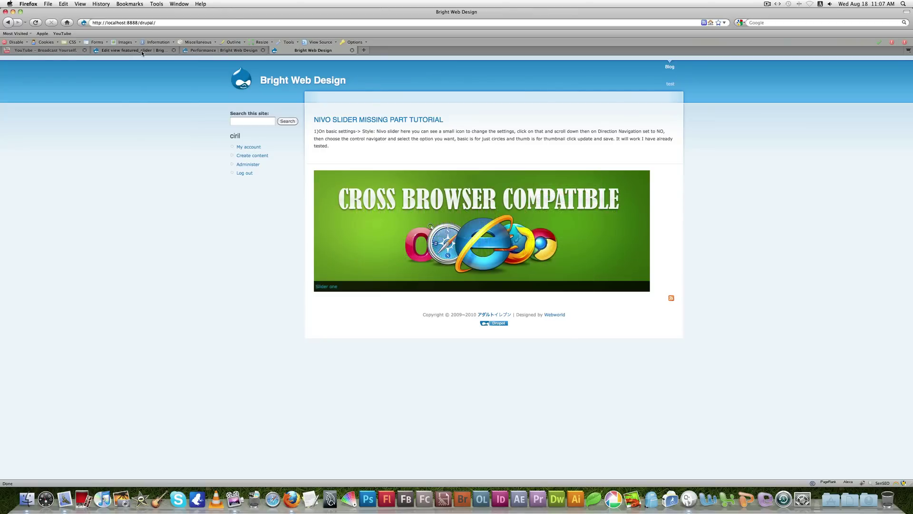
# - Switch the Block's Direction Navigator from Yes to No, keep Control Navigator at Basic, and save
pyautogui.click(156, 51)
pyautogui.click(234, 100)
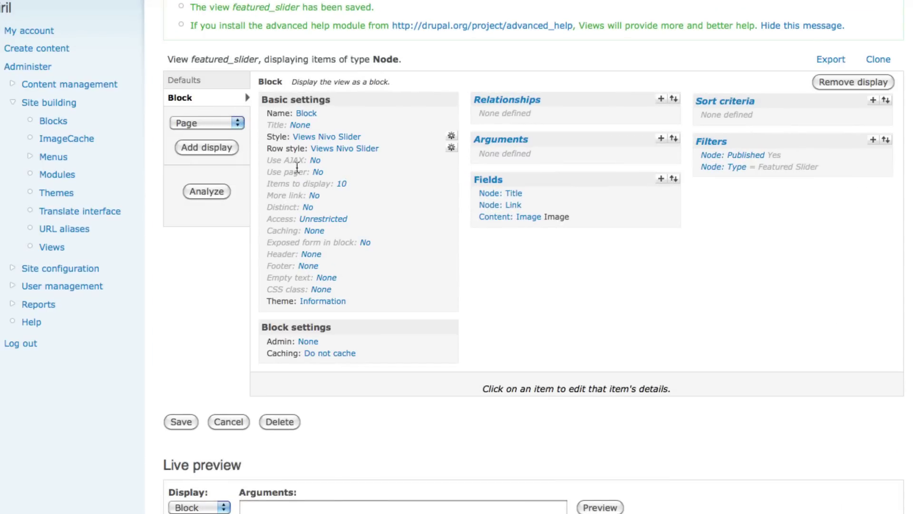
pyautogui.click(451, 136)
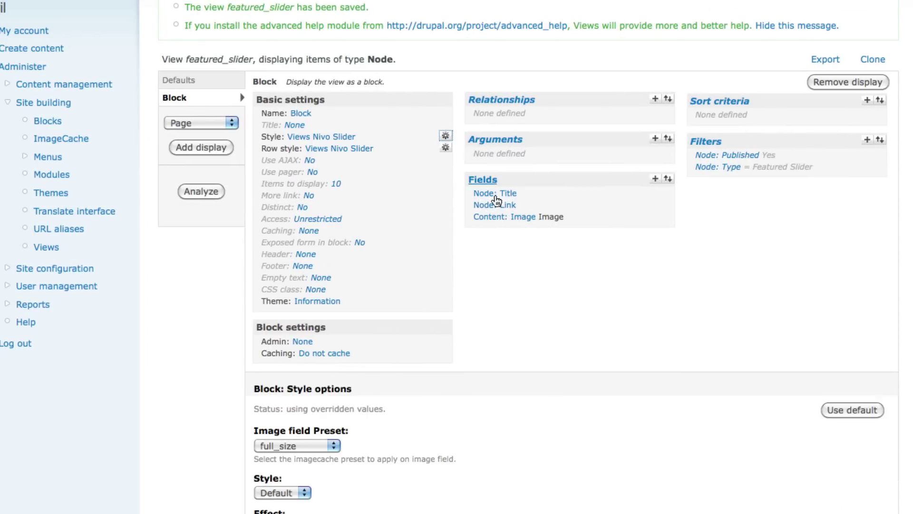
pyautogui.scroll(-5, 552, 285)
pyautogui.scroll(-4, 552, 290)
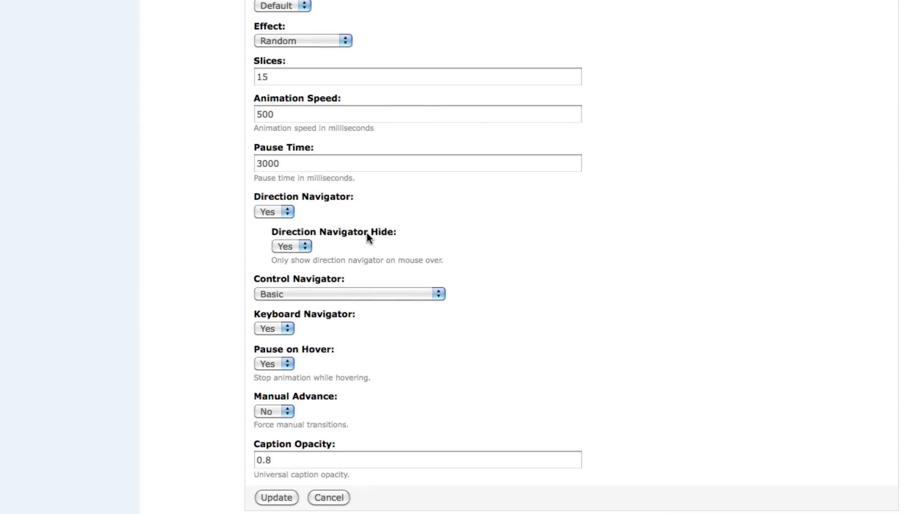
pyautogui.click(289, 211)
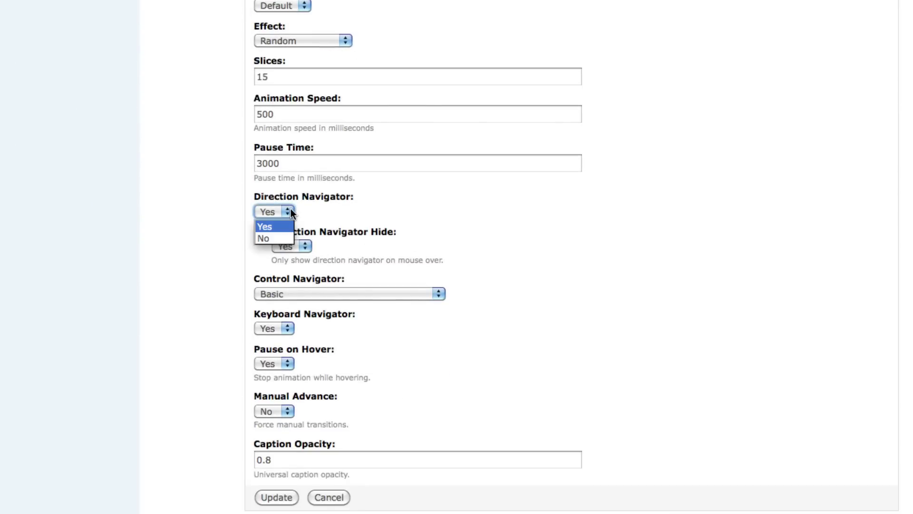
pyautogui.click(274, 237)
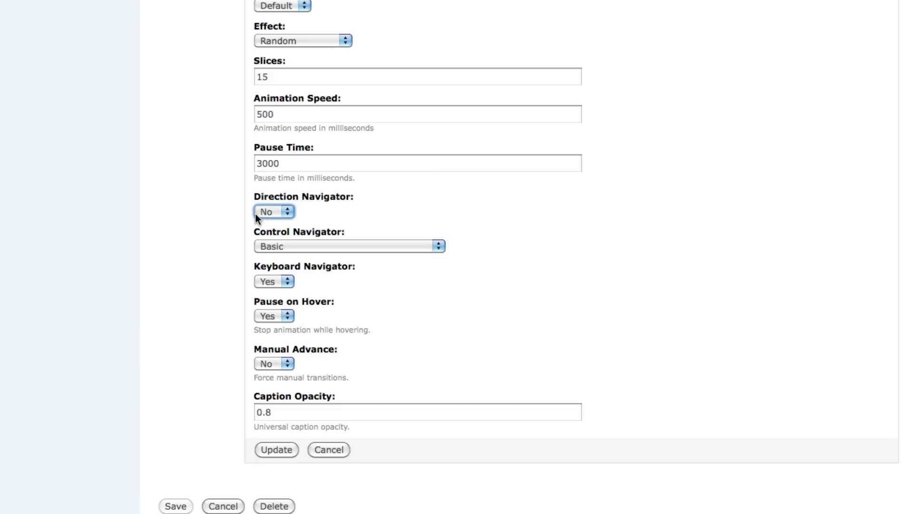
pyautogui.moveTo(269, 193); pyautogui.dragTo(343, 197)
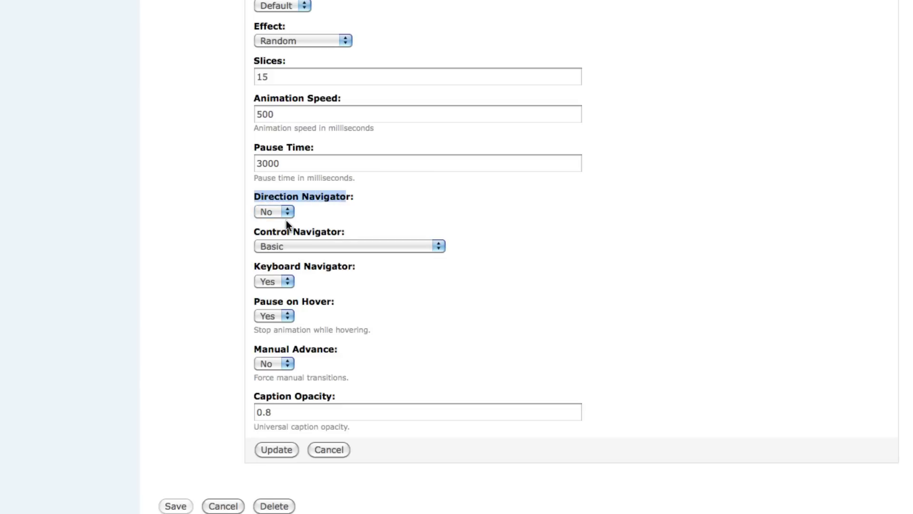
pyautogui.click(421, 245)
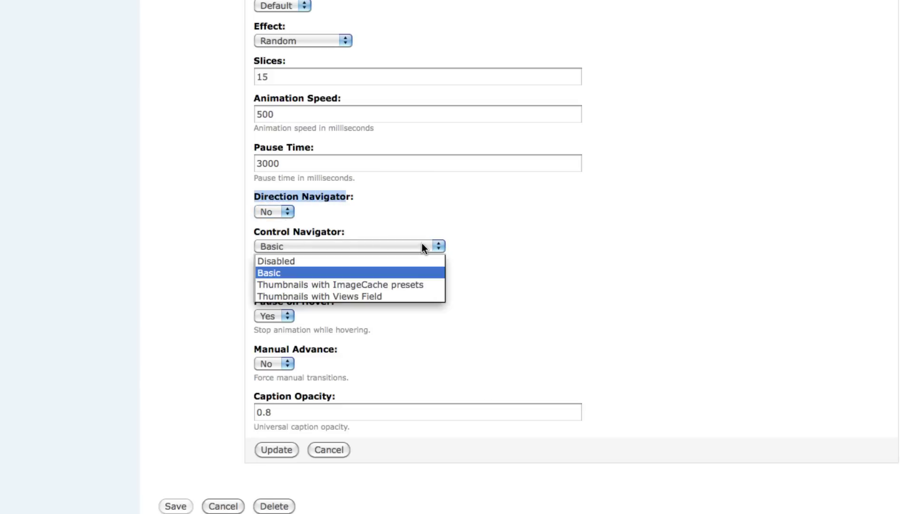
pyautogui.click(502, 219)
pyautogui.scroll(10, 493, 392)
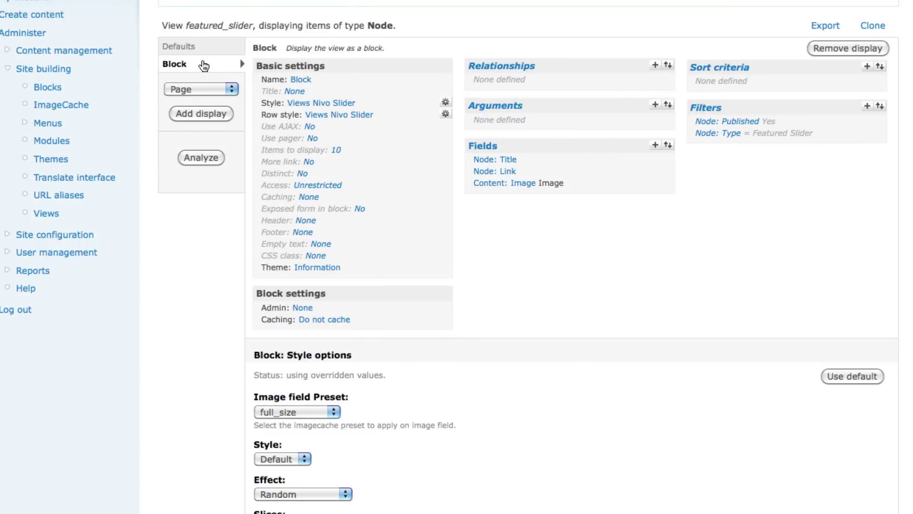
pyautogui.scroll(-10, 518, 195)
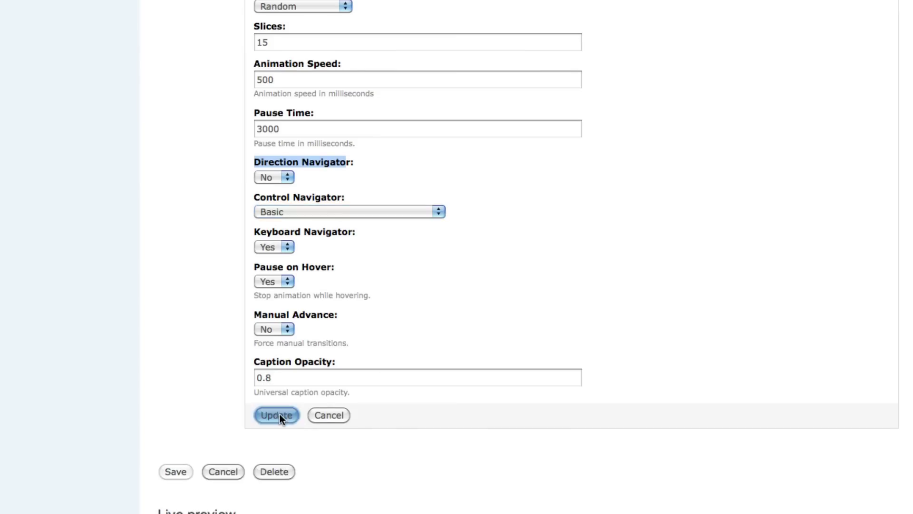
pyautogui.click(280, 414)
pyautogui.click(176, 421)
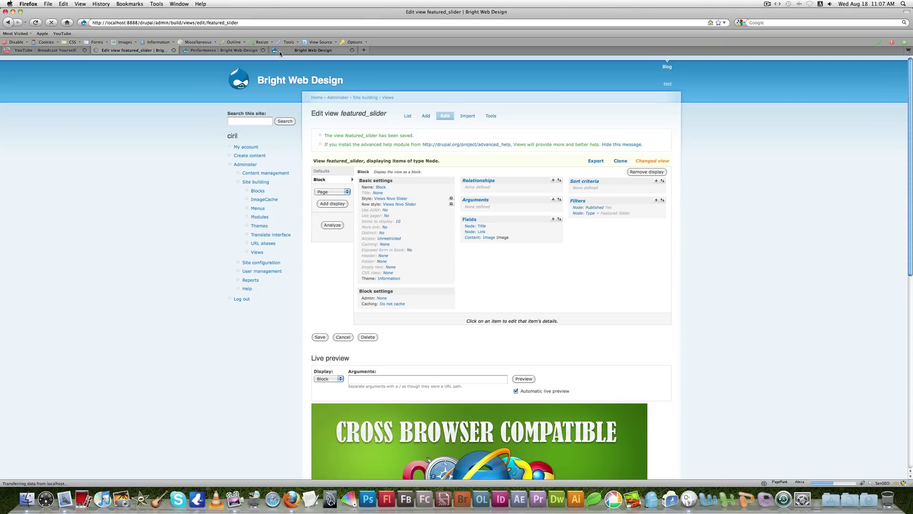
# - Reload the front page and test the two navigation dots by switching between slides
pyautogui.click(279, 51)
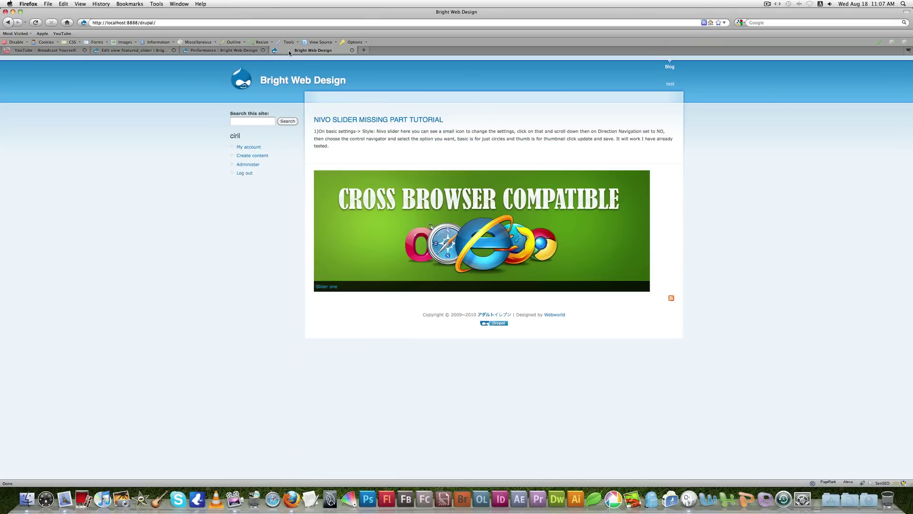
pyautogui.click(35, 22)
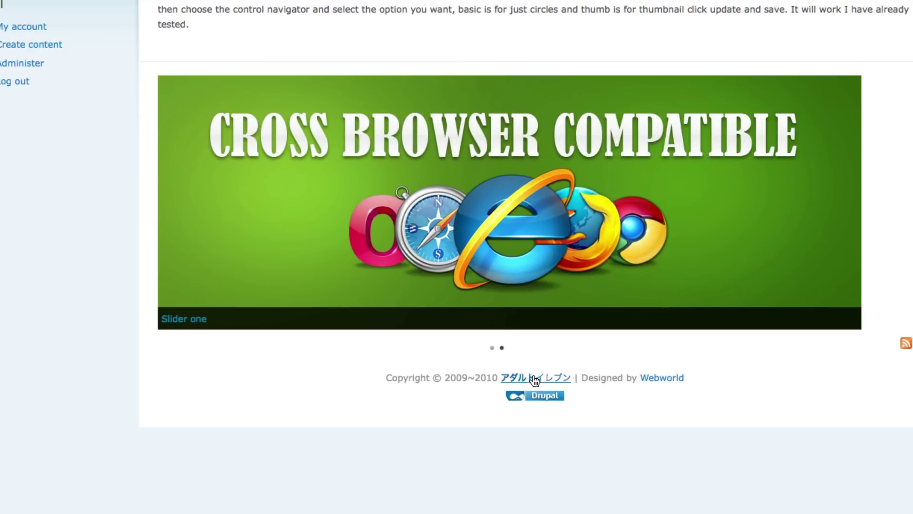
pyautogui.click(502, 349)
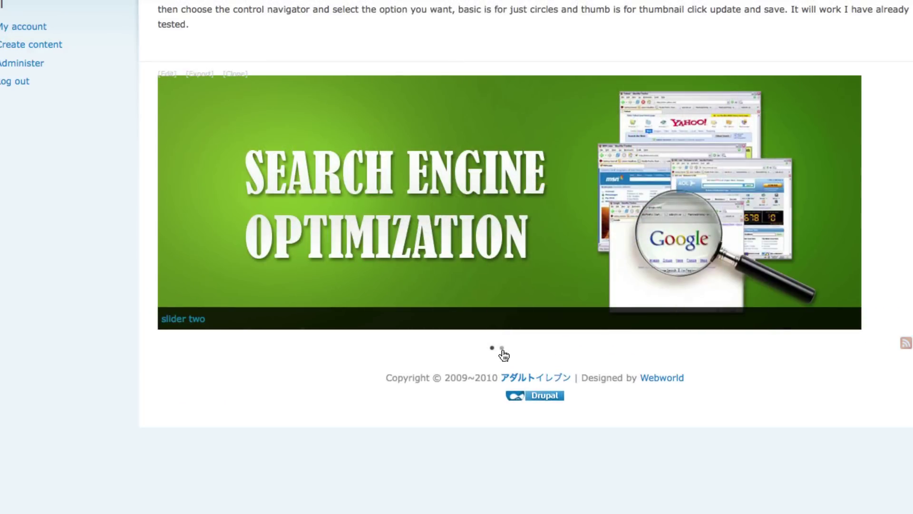
pyautogui.click(492, 348)
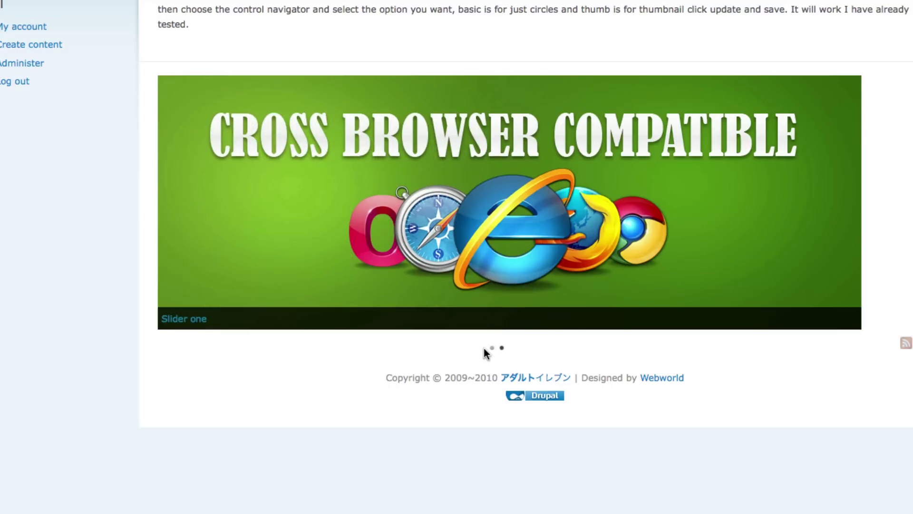
pyautogui.click(502, 348)
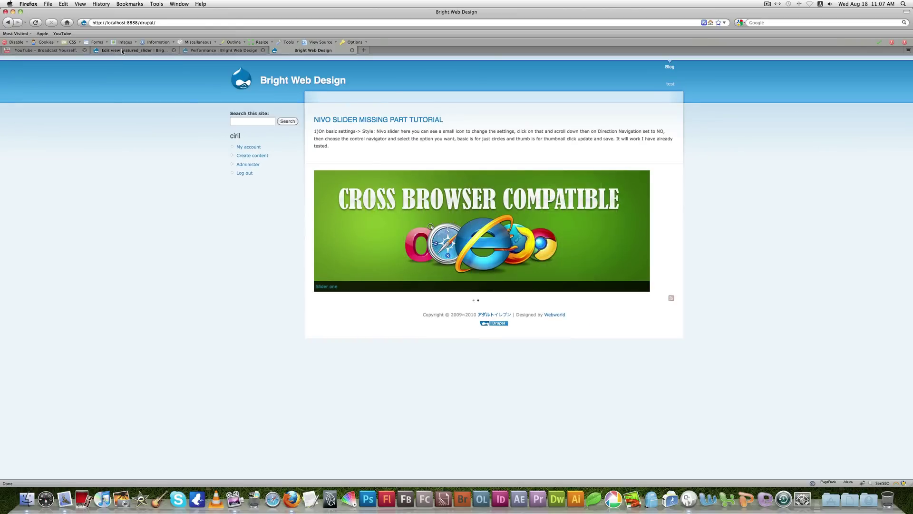
# - Set the Block's Control Navigator to Thumbnails with ImageCache presets (thumb_image) and apply it
pyautogui.click(121, 50)
pyautogui.click(200, 100)
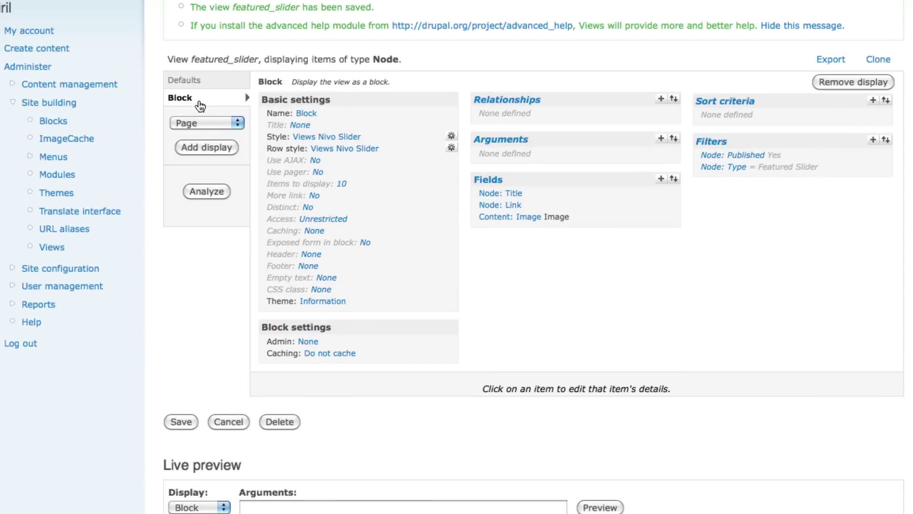
pyautogui.click(453, 135)
pyautogui.scroll(-10, 492, 215)
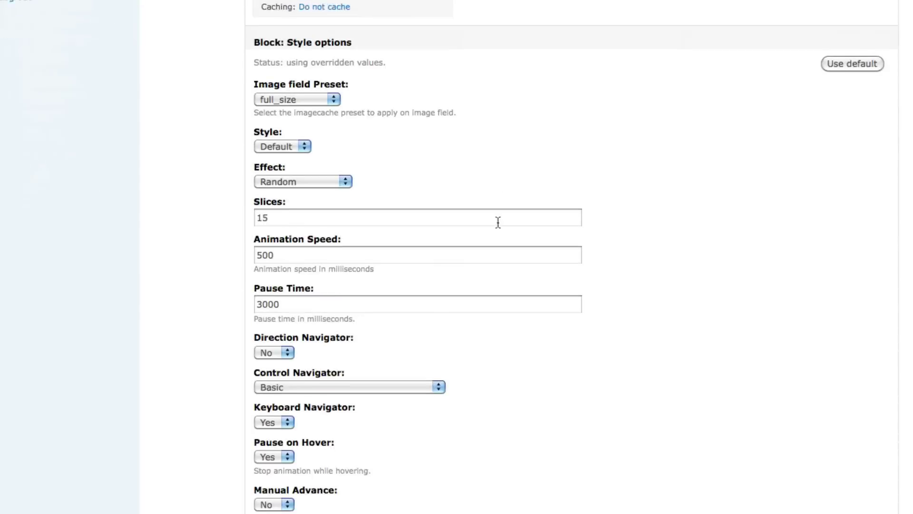
pyautogui.click(415, 211)
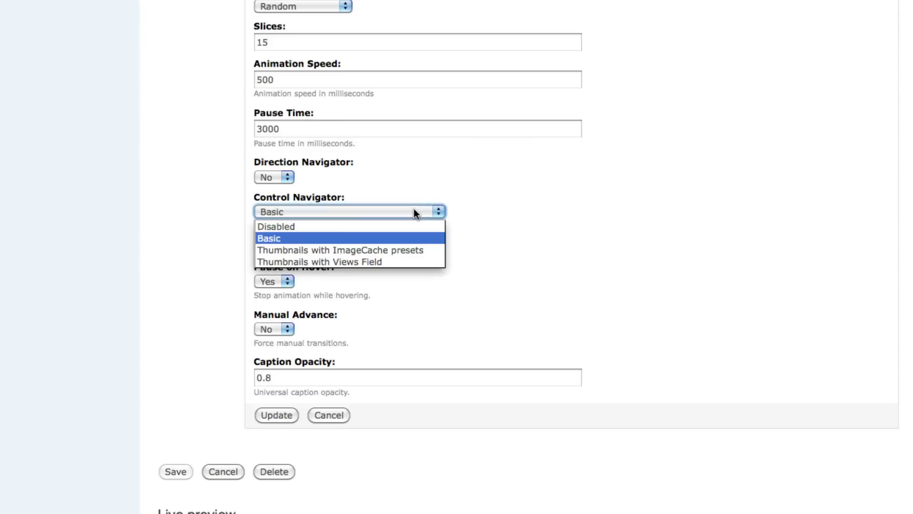
pyautogui.click(412, 250)
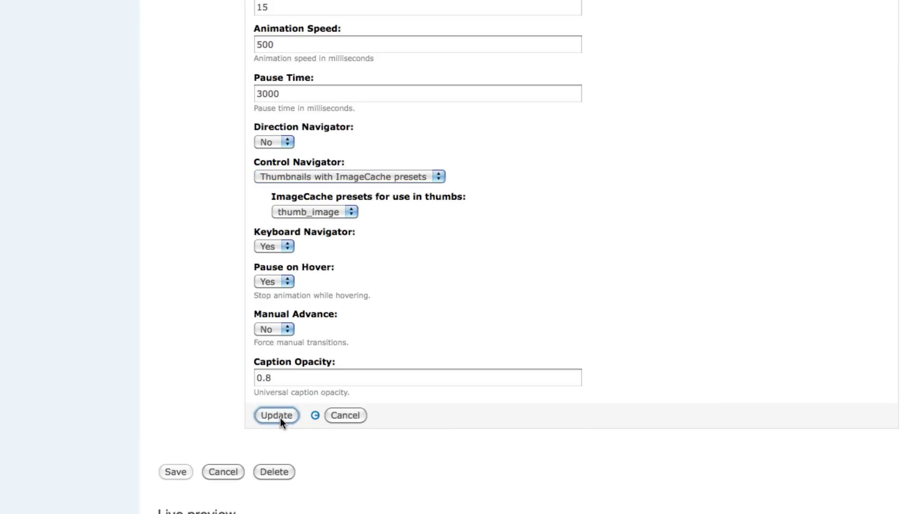
pyautogui.click(281, 417)
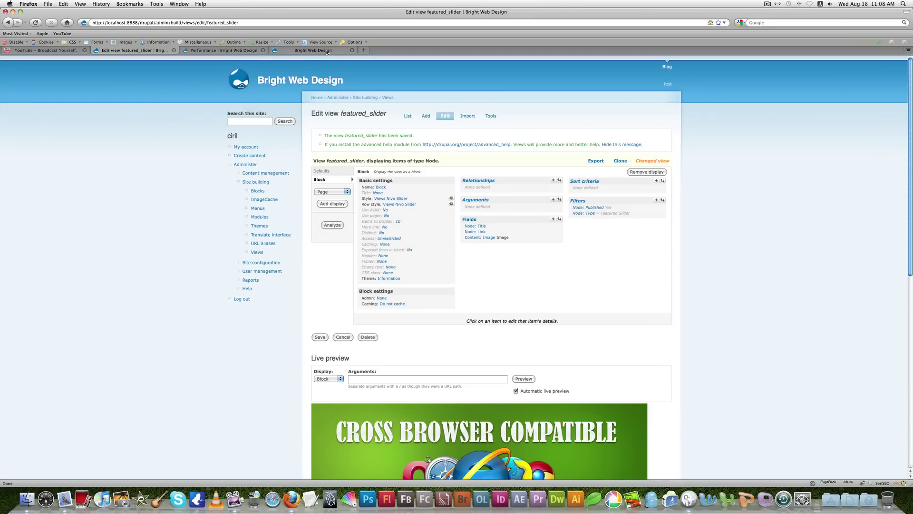
pyautogui.click(329, 51)
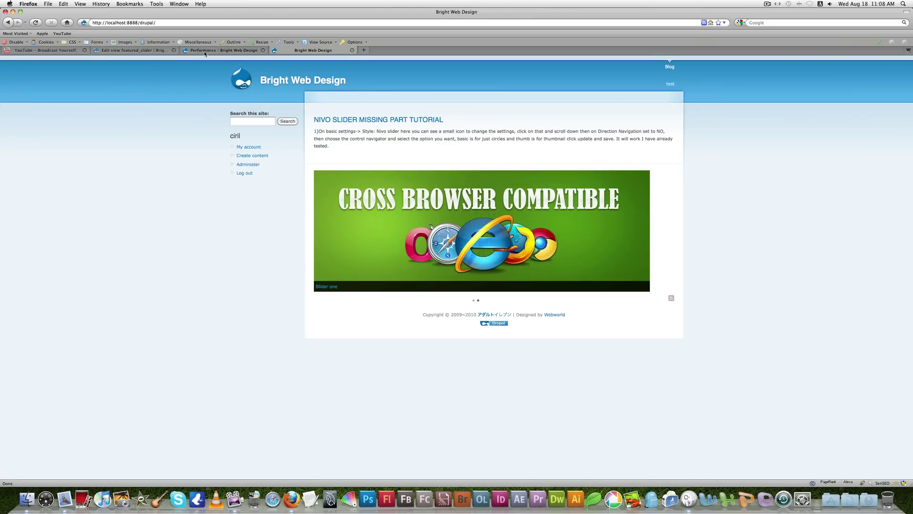
pyautogui.click(140, 50)
# - Save the view and check the thumbnail navigator beneath the front-page slider
pyautogui.click(319, 337)
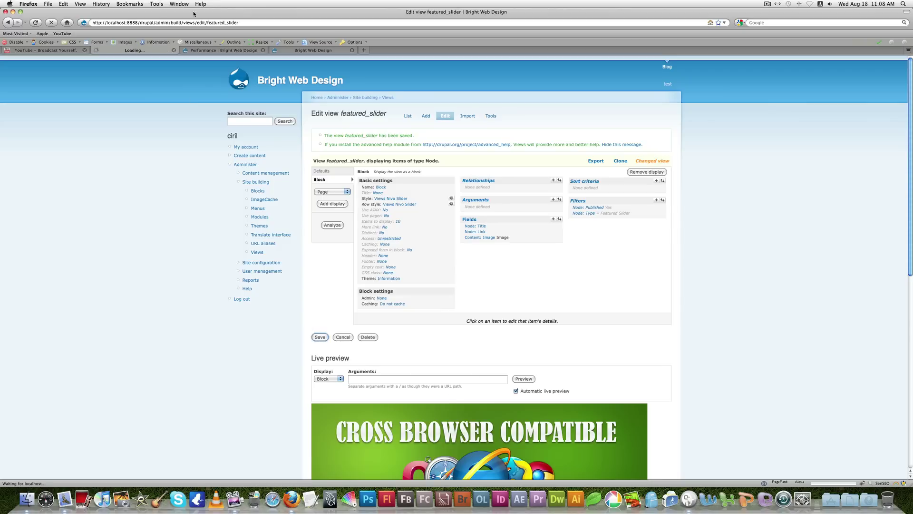
pyautogui.click(313, 51)
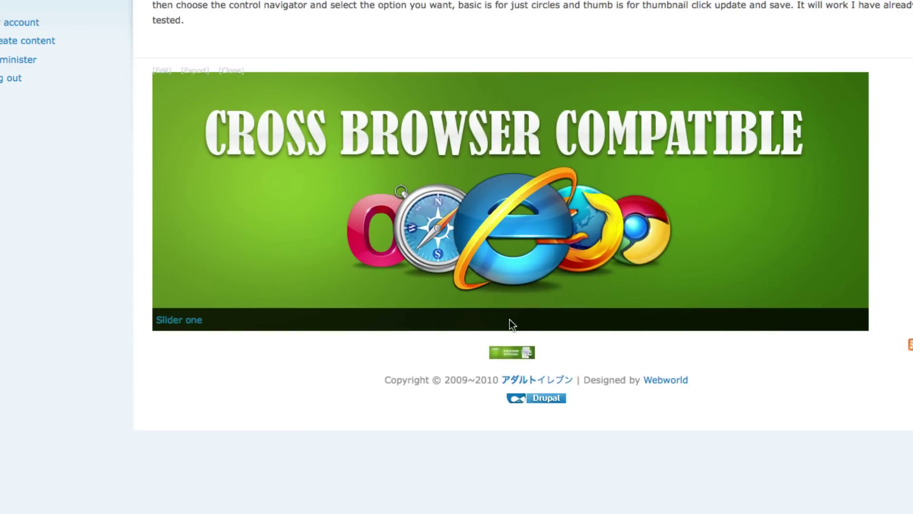
pyautogui.click(495, 354)
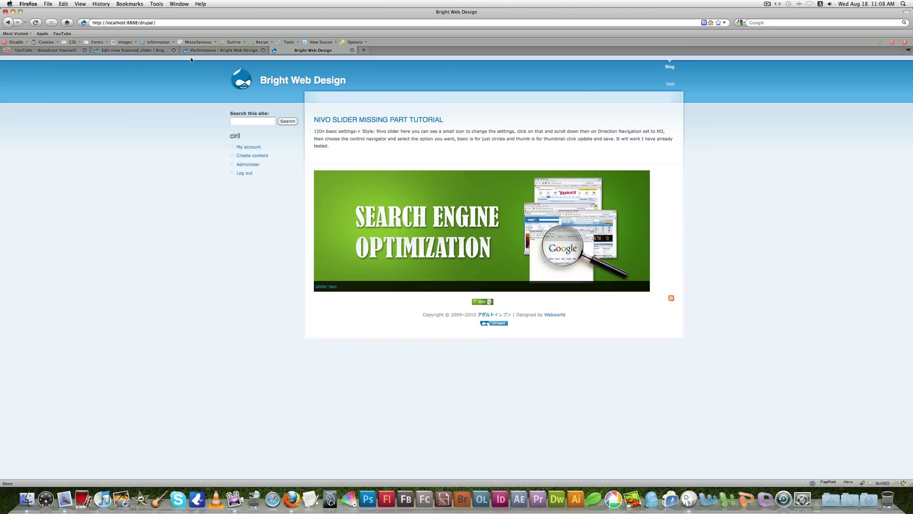
pyautogui.click(129, 50)
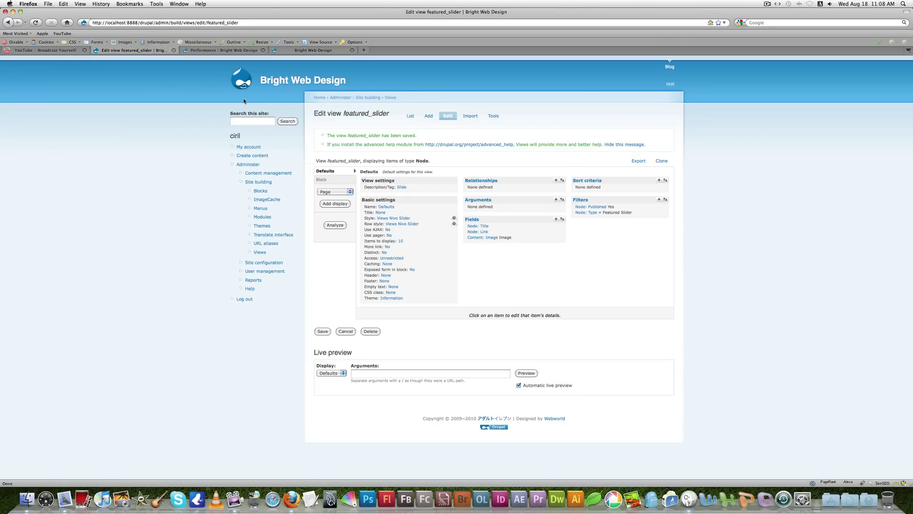
# - Revert the Block's Control Navigator to Basic, save the view, and reload the front page
pyautogui.click(335, 179)
pyautogui.click(453, 199)
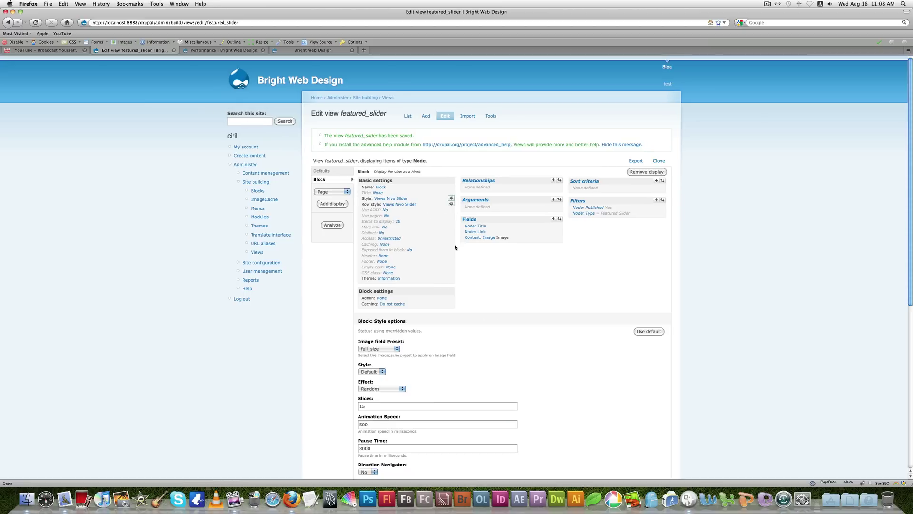
pyautogui.click(412, 218)
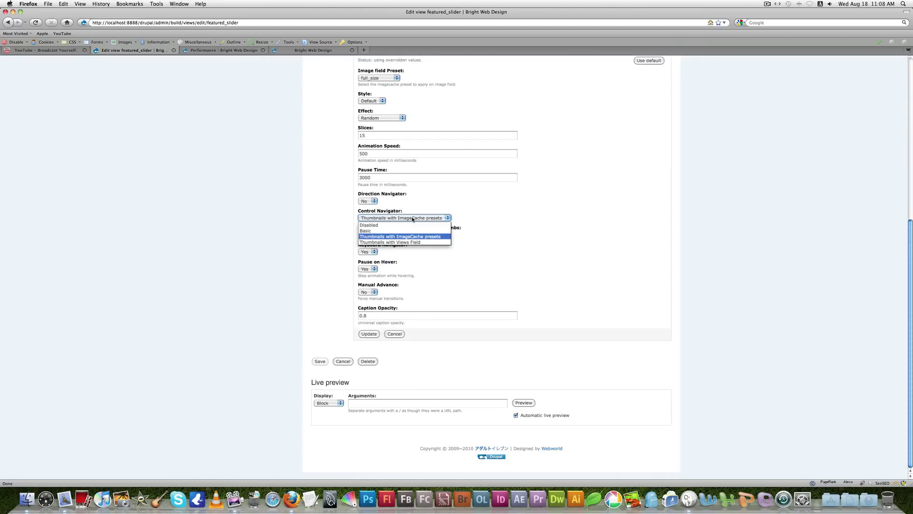
pyautogui.click(389, 231)
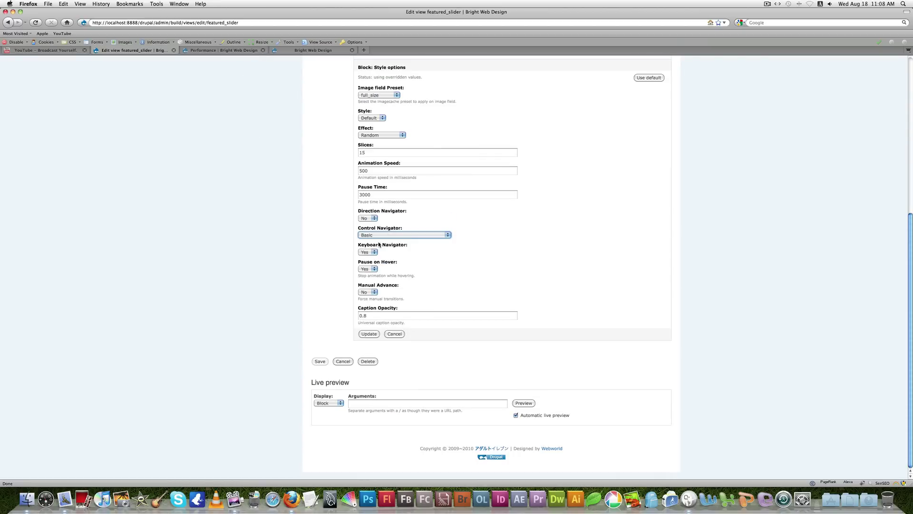
pyautogui.click(369, 334)
pyautogui.click(319, 338)
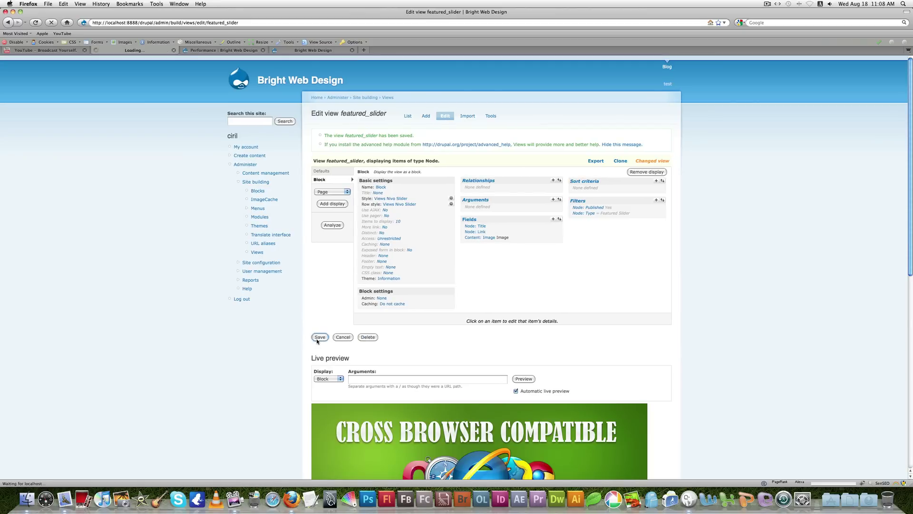
pyautogui.click(313, 51)
pyautogui.click(38, 23)
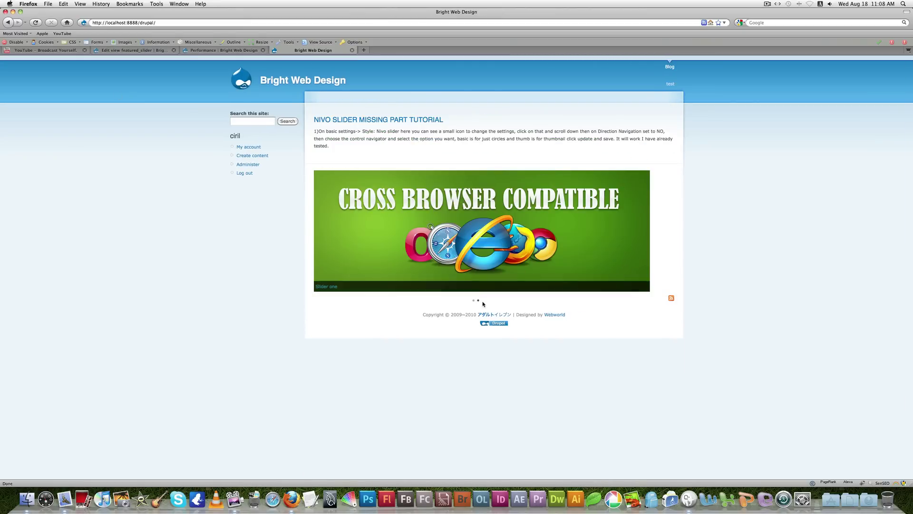